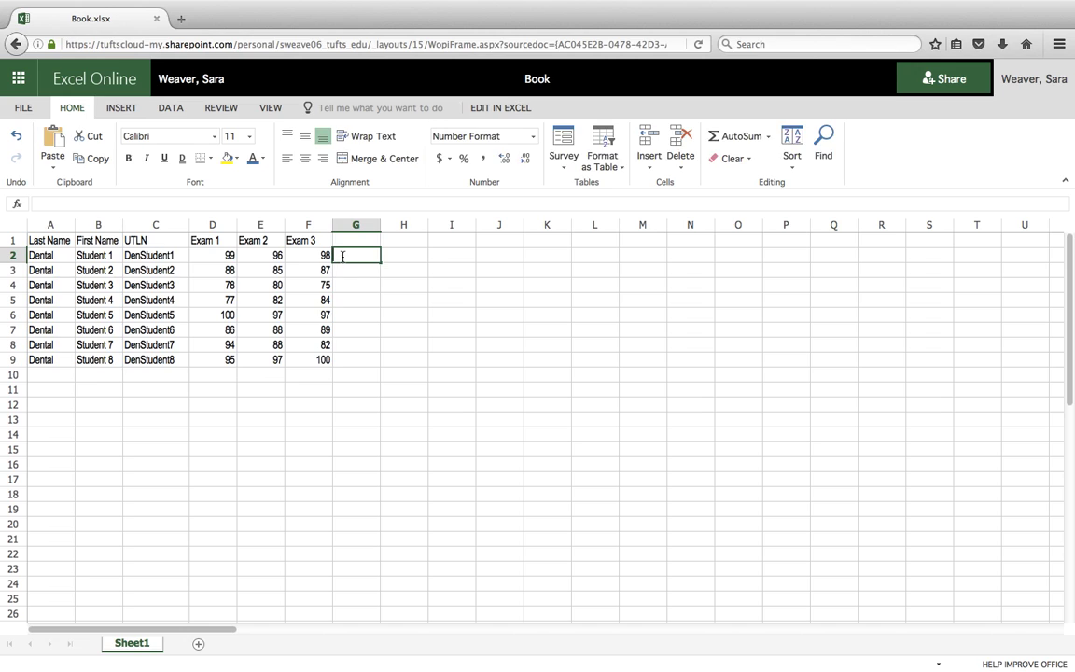
Start an AVERAGE formula in cell G2 on Student 1's row
double_click(342, 258)
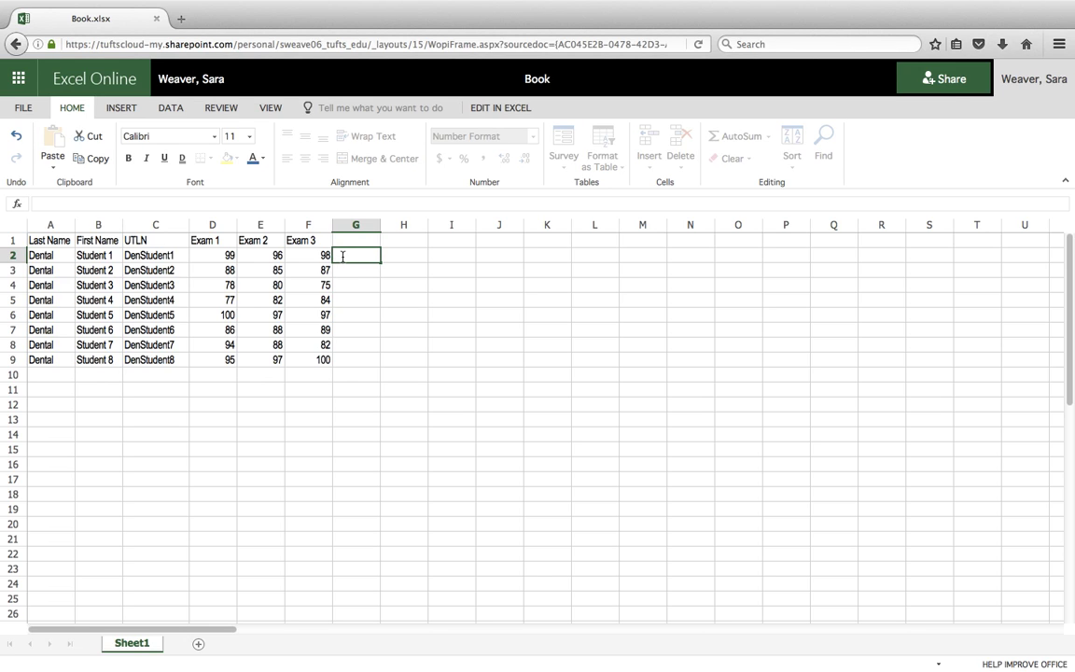
text(=average)
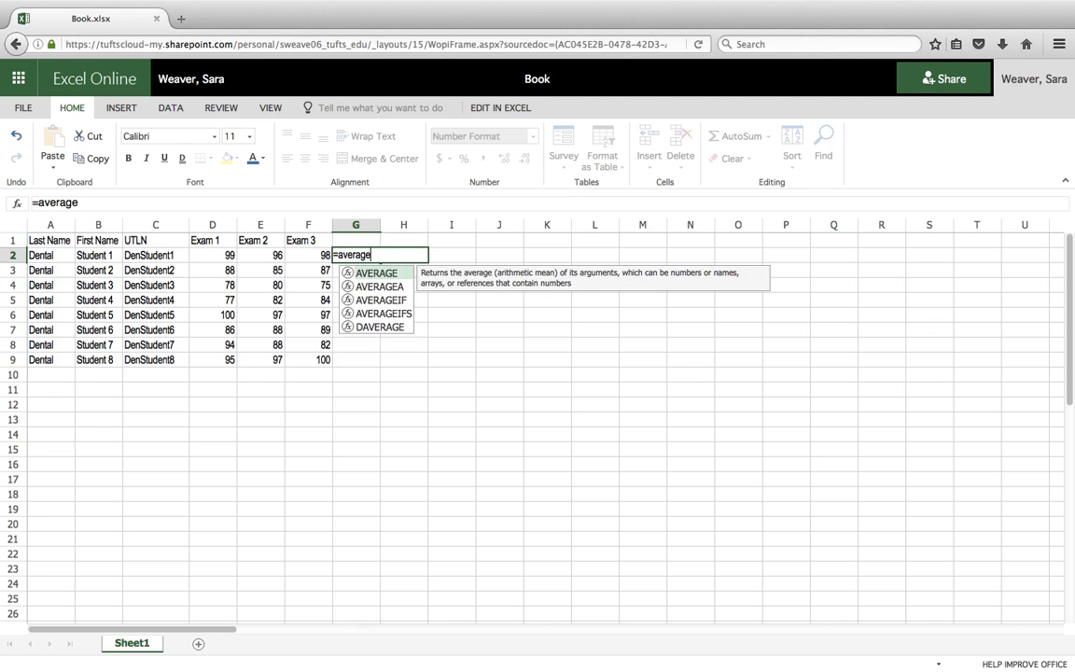
text(()
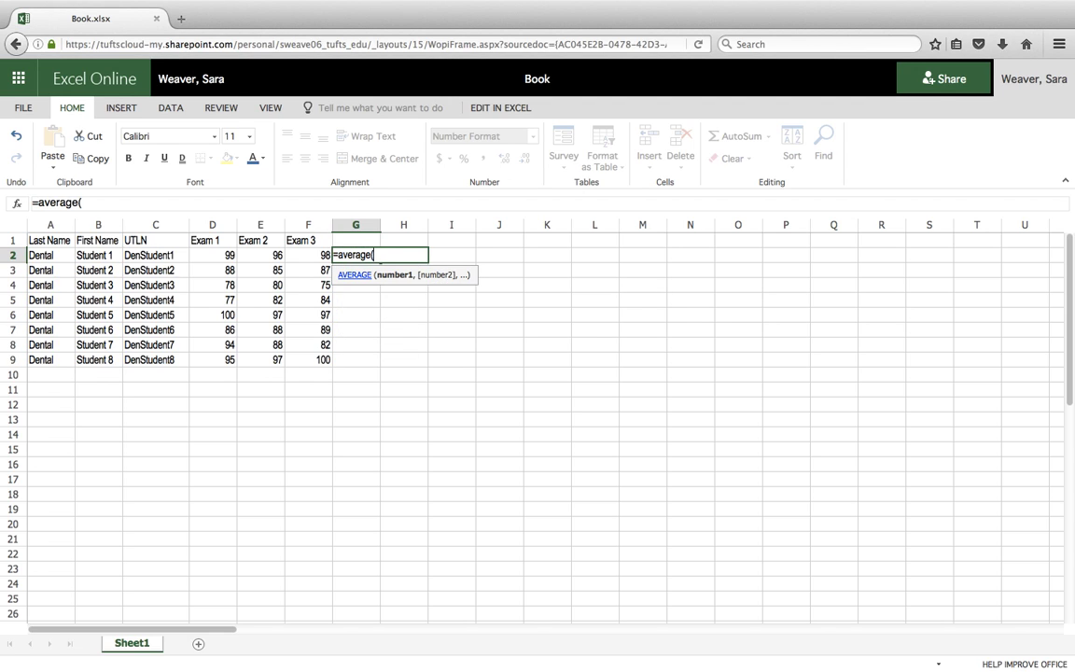
click(226, 259)
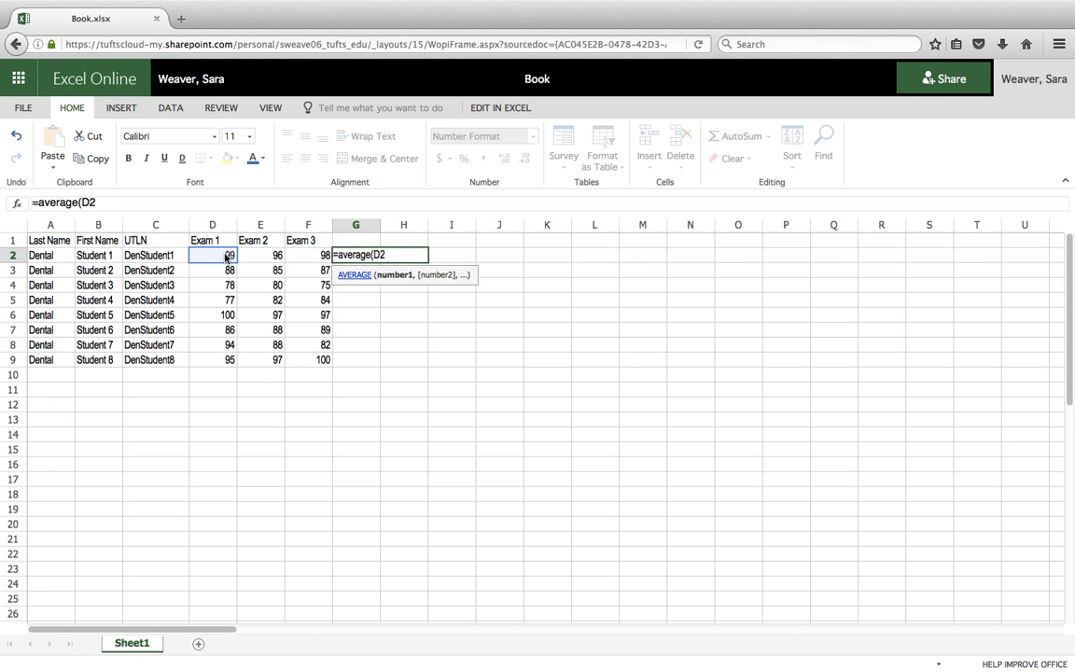
text(,)
click(278, 260)
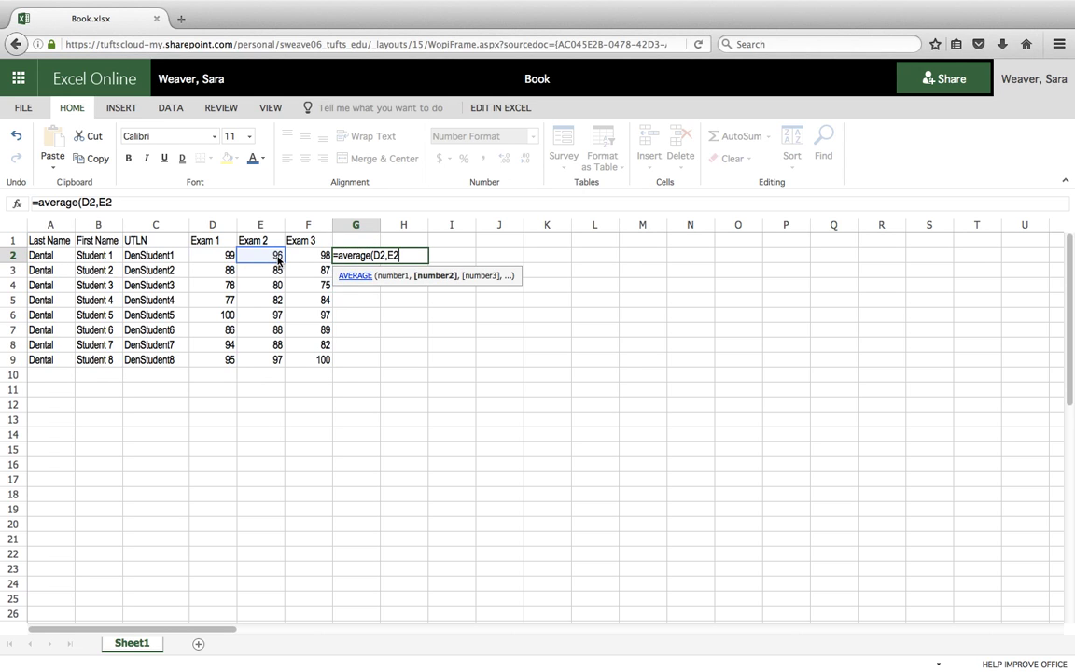
key(BackSpace)
key(BackSpace)
key(BackSpace)
key(BackSpace)
key(BackSpace)
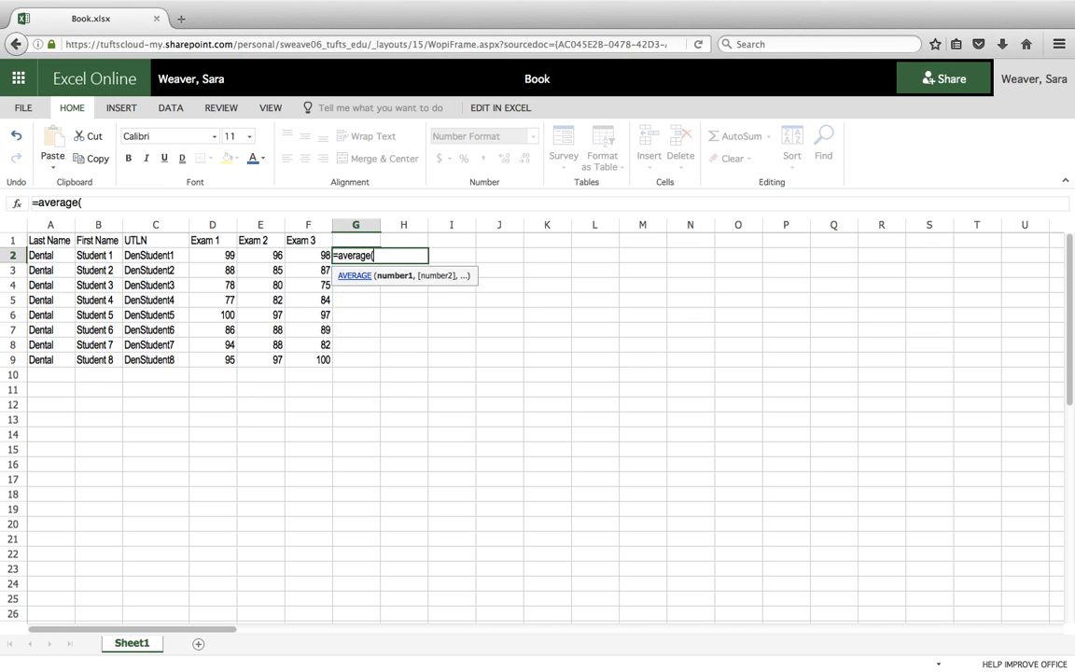
Complete the G2 formula as =average(D2:F2) to average Student 1's three exam scores
click(213, 260)
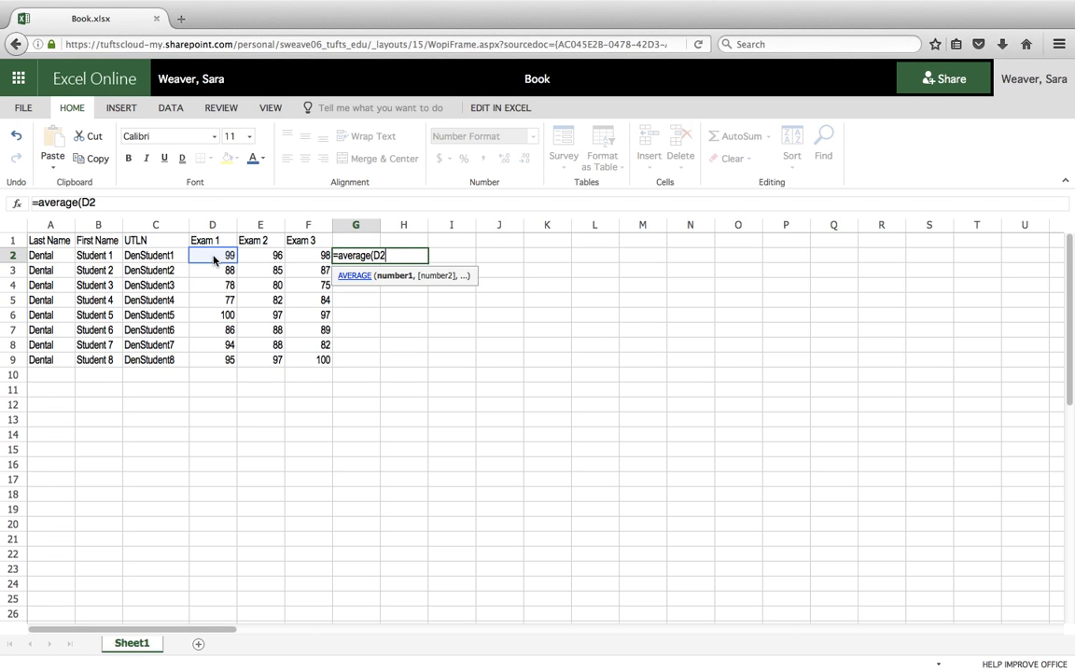
shift+click(318, 257)
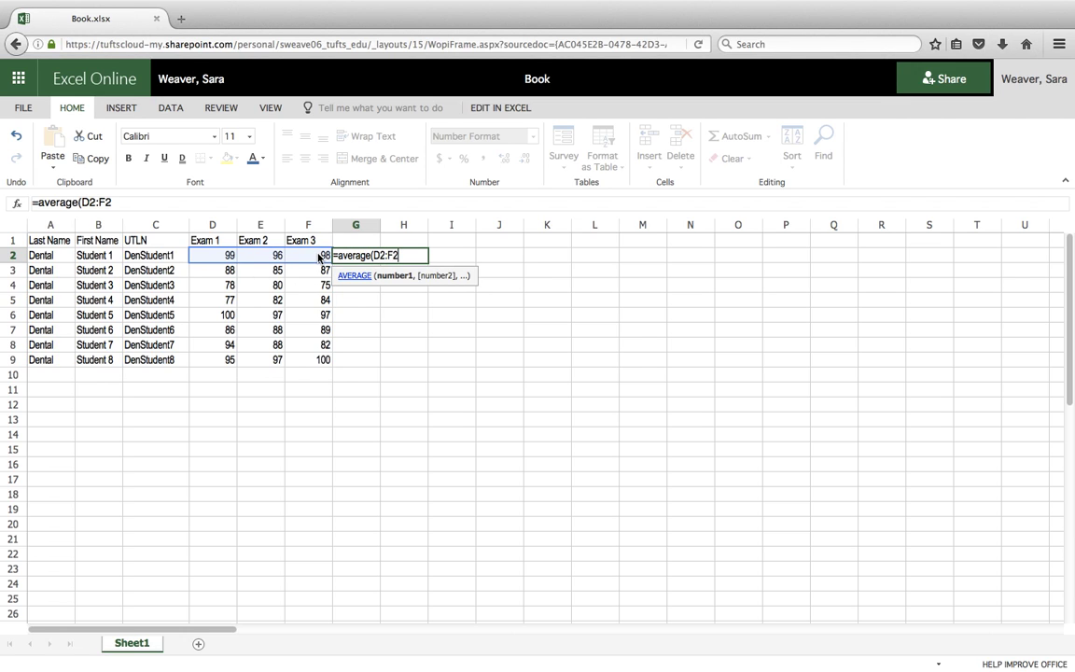
text())
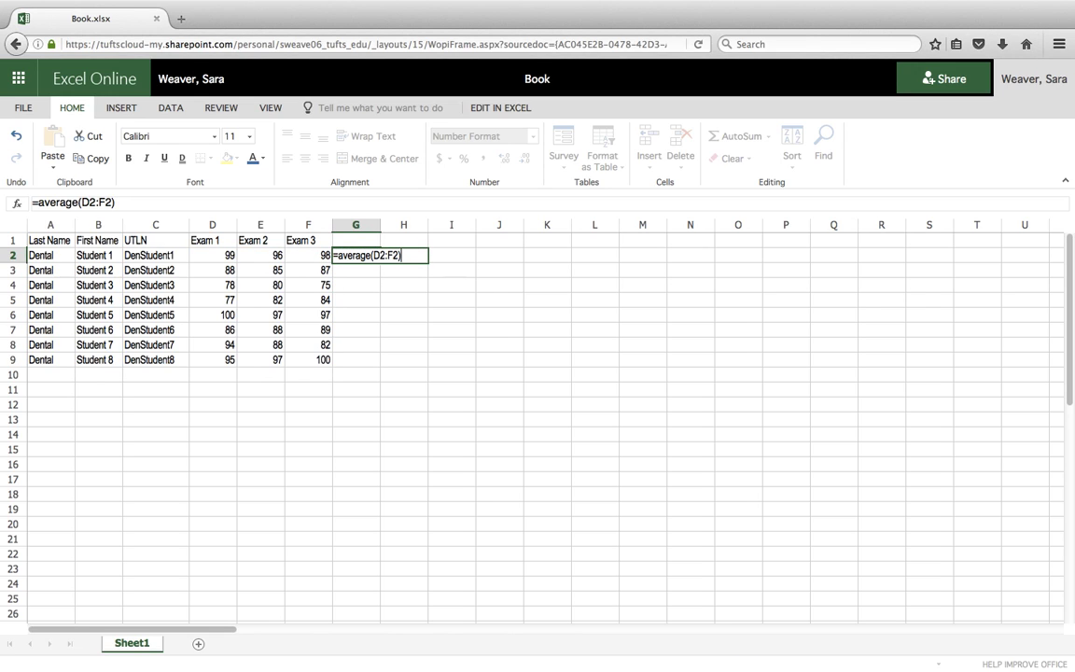
key(Return)
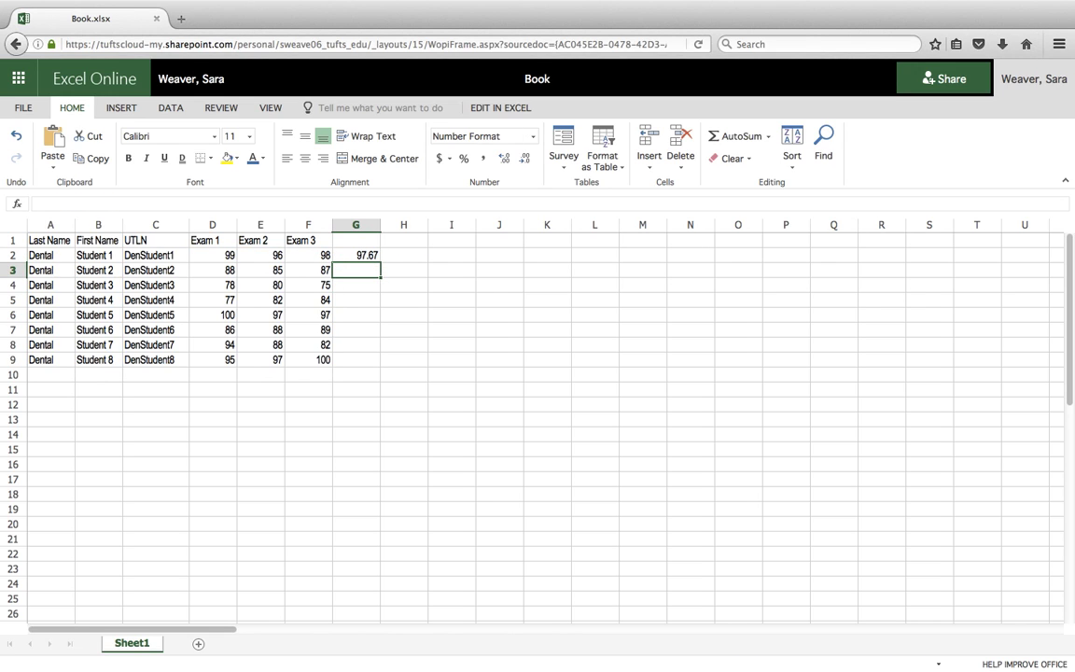
Delete the average formula from cell G2 and keep that cell selected
click(355, 258)
key(BackSpace)
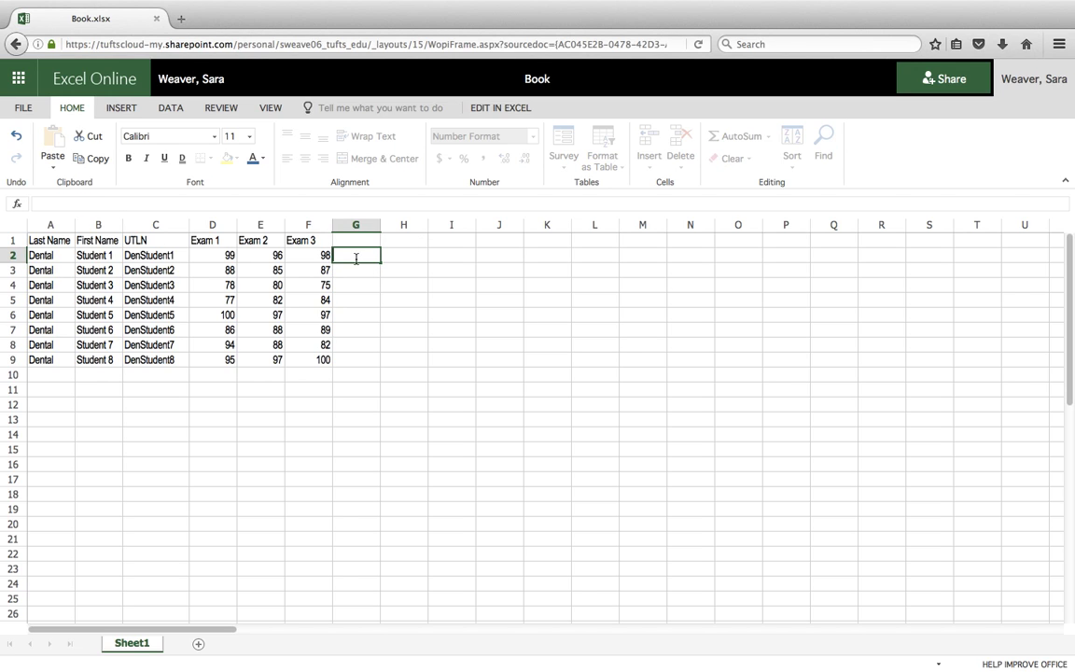
right_click(316, 262)
key(Escape)
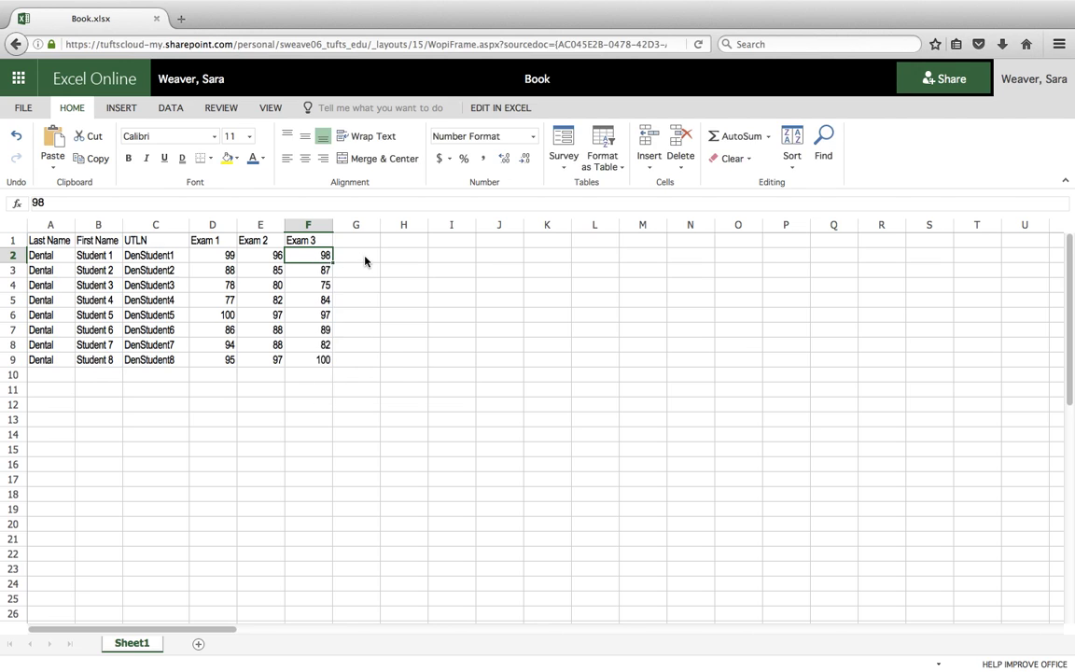
key(Right)
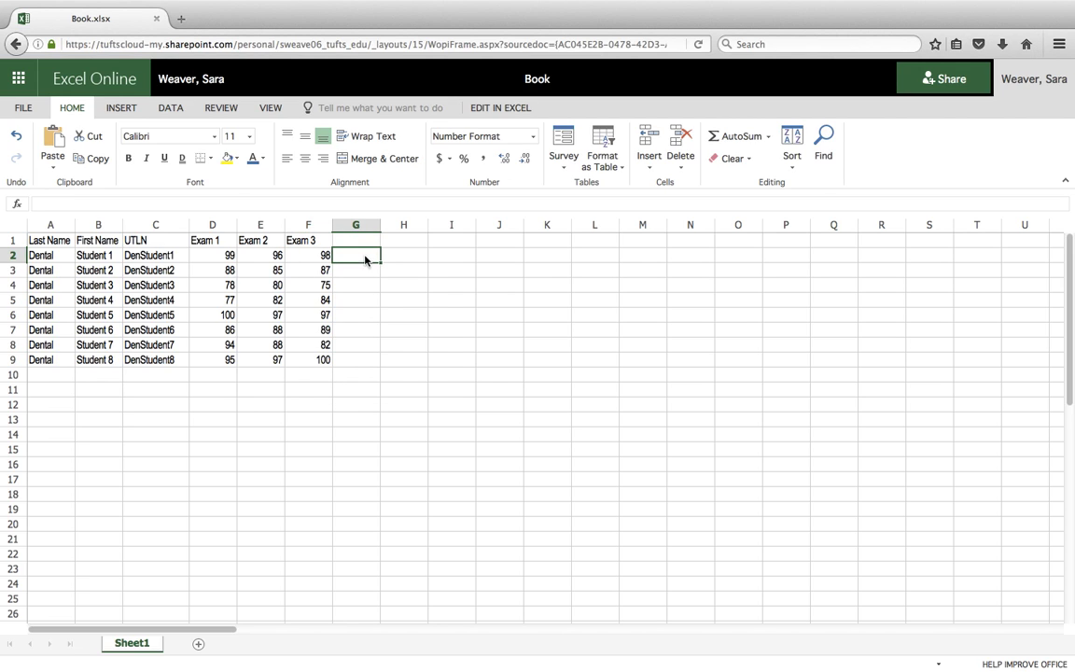
Insert the AutoSum Average of D2:F2 in cell G2 and fill the formula down through G9
click(770, 138)
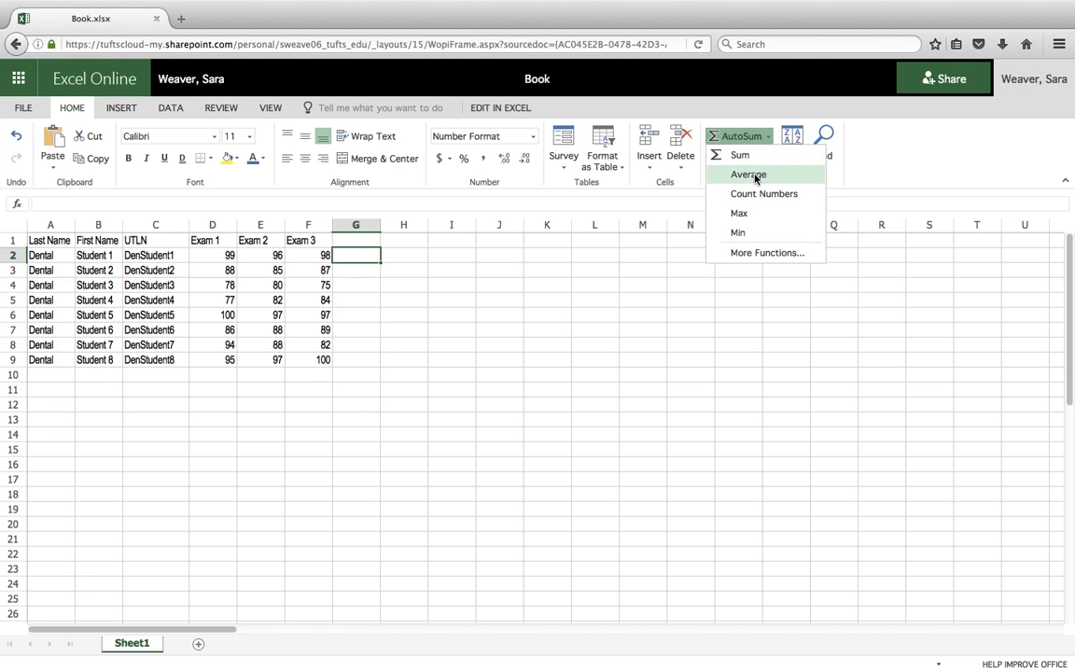
click(755, 174)
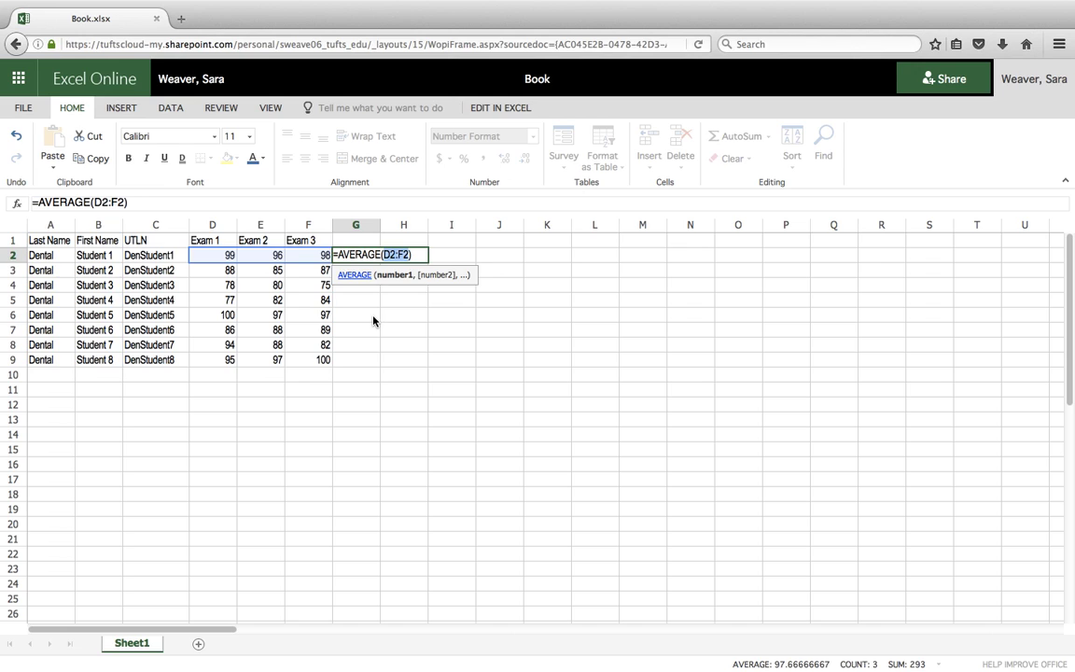
key(Return)
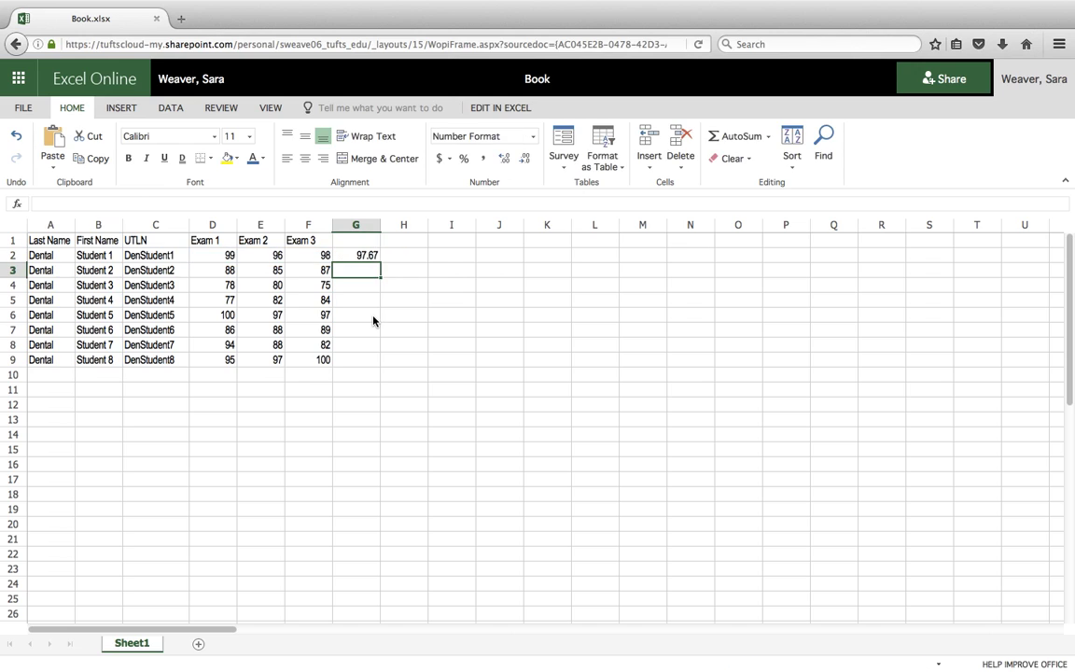
click(368, 258)
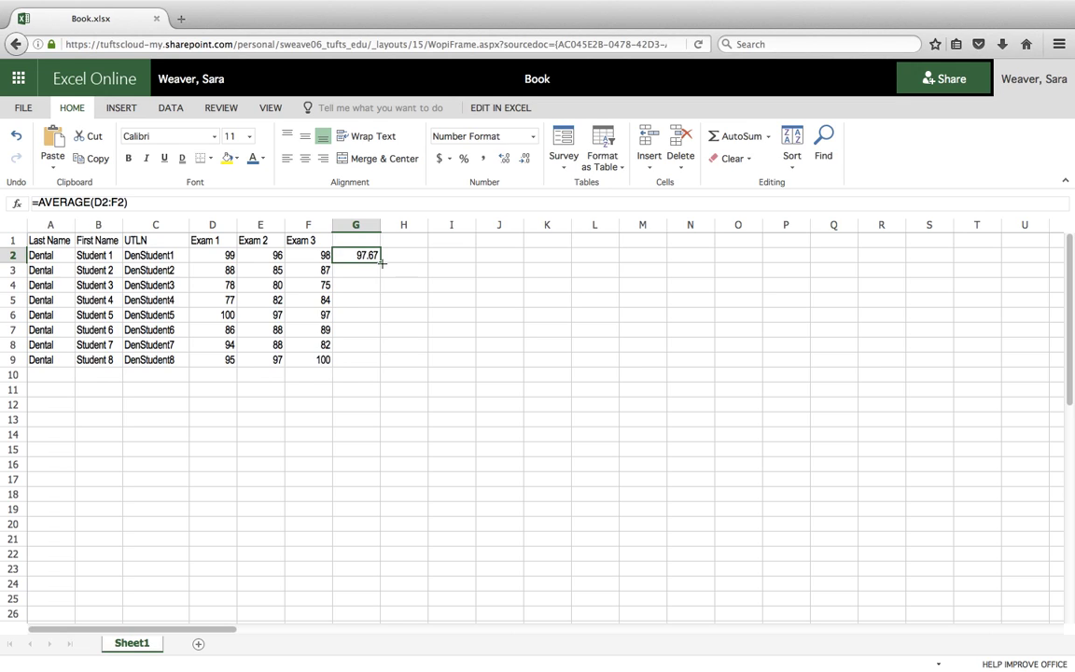
drag(381, 264, 371, 362)
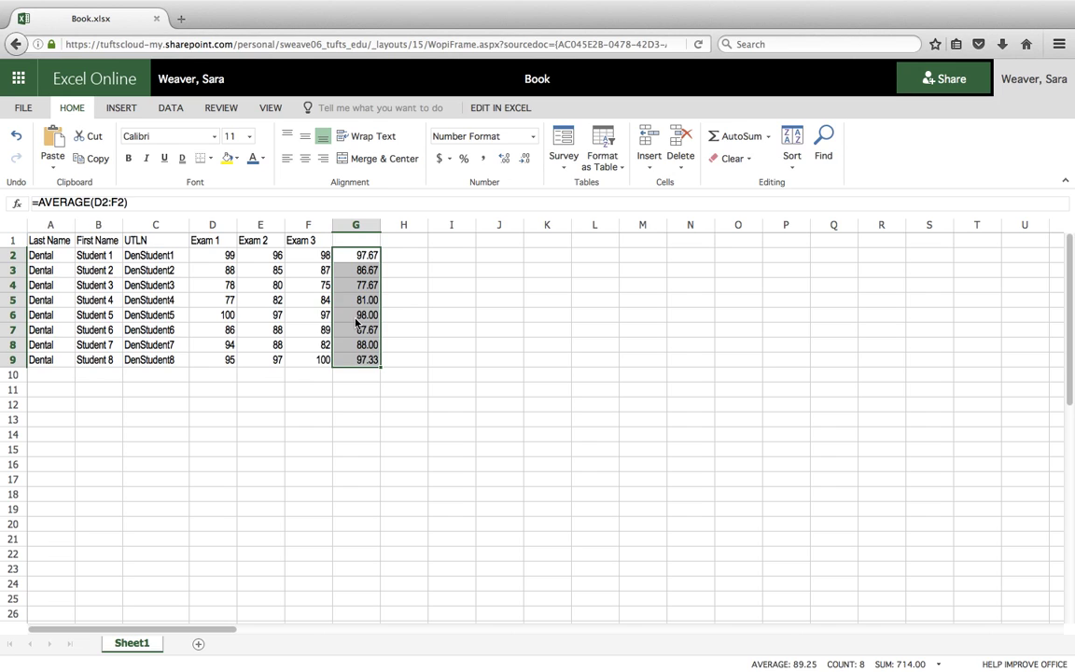
Clear the contents of the average cells G2:G9
click(743, 162)
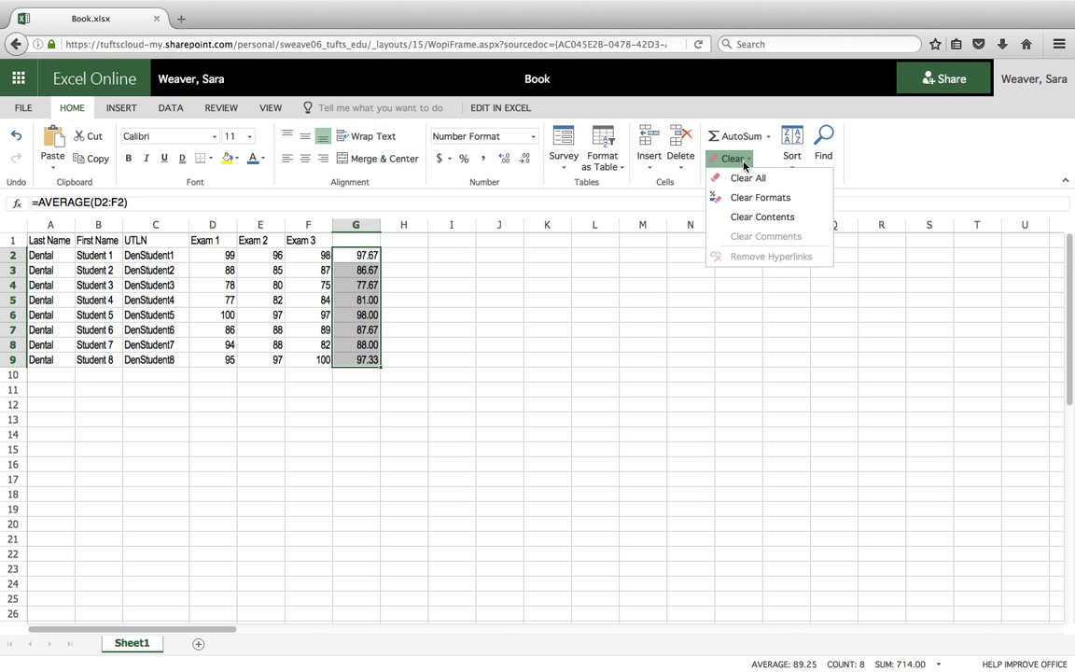
click(744, 217)
Enter the weighted grade formula =(.1*D2)+(.4*E2)+(.5*F2) in cell G2 for Student 1
click(355, 261)
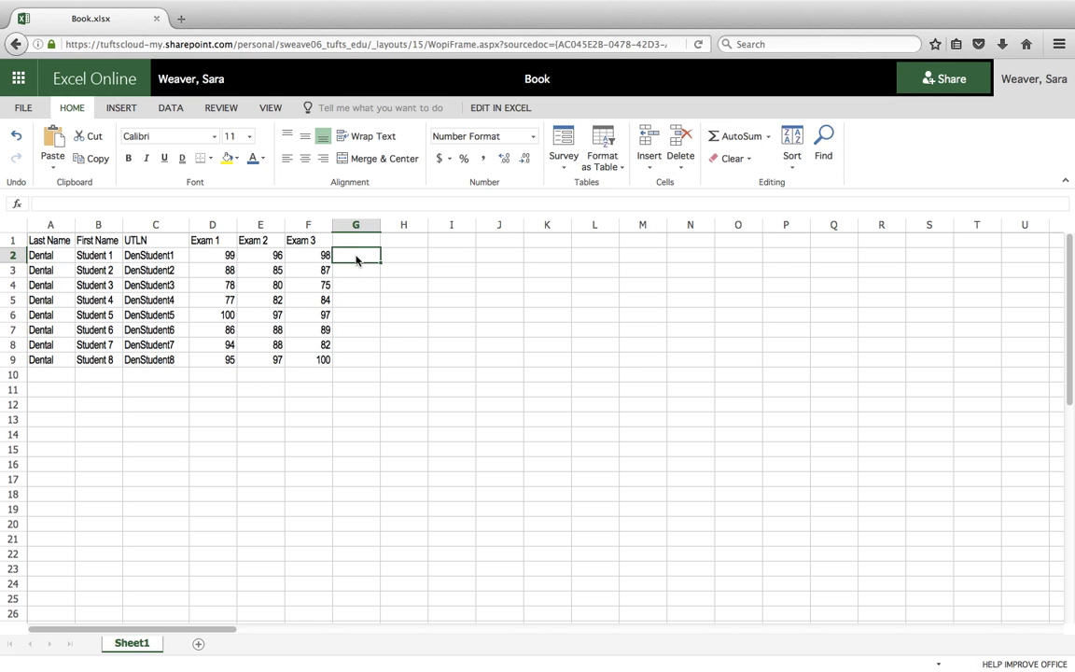
text(=()
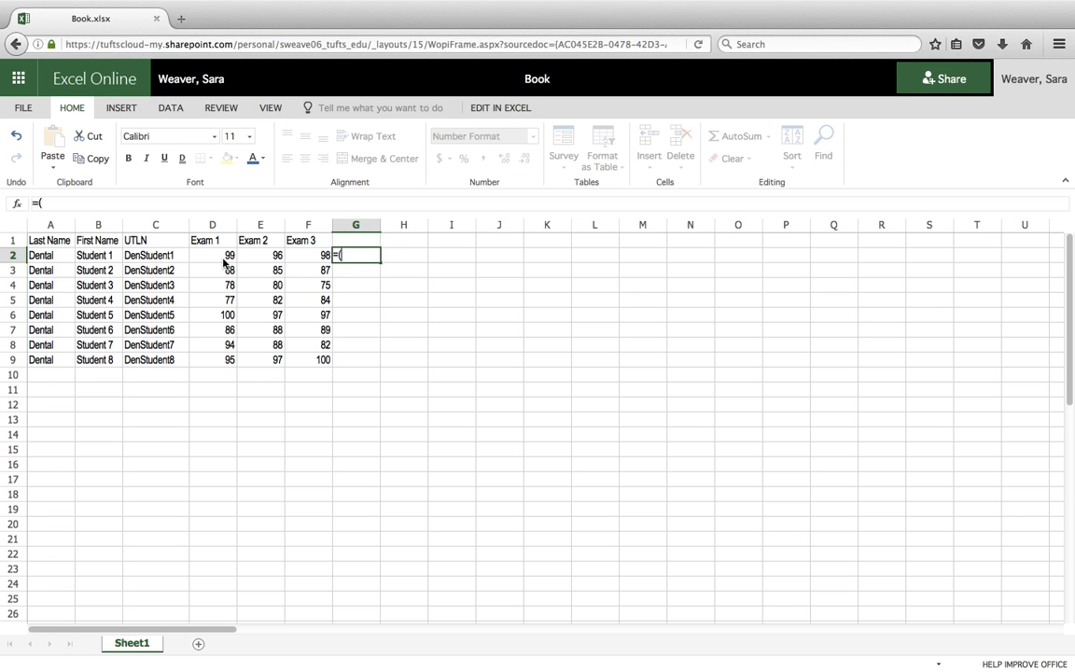
text(.1*)
click(221, 260)
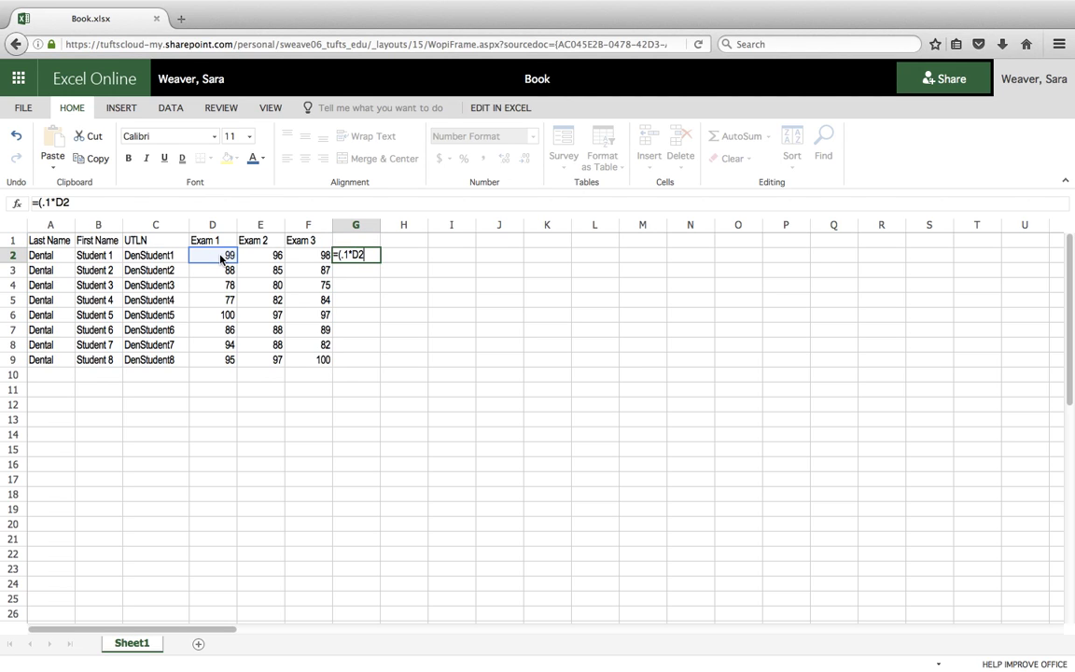
text())
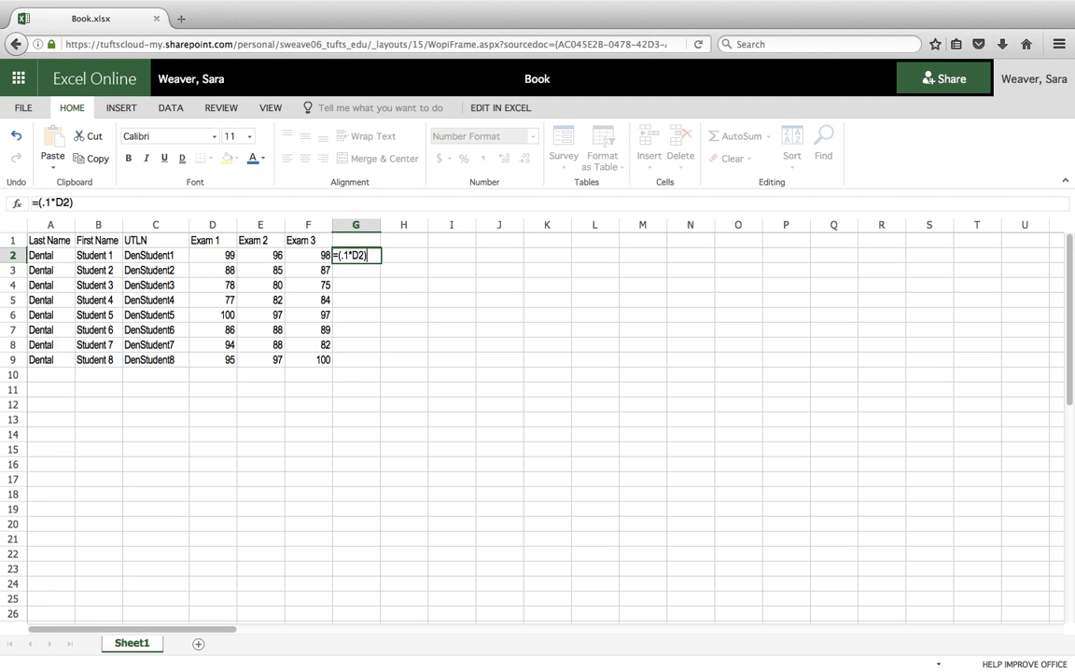
text(+()
text(.4*)
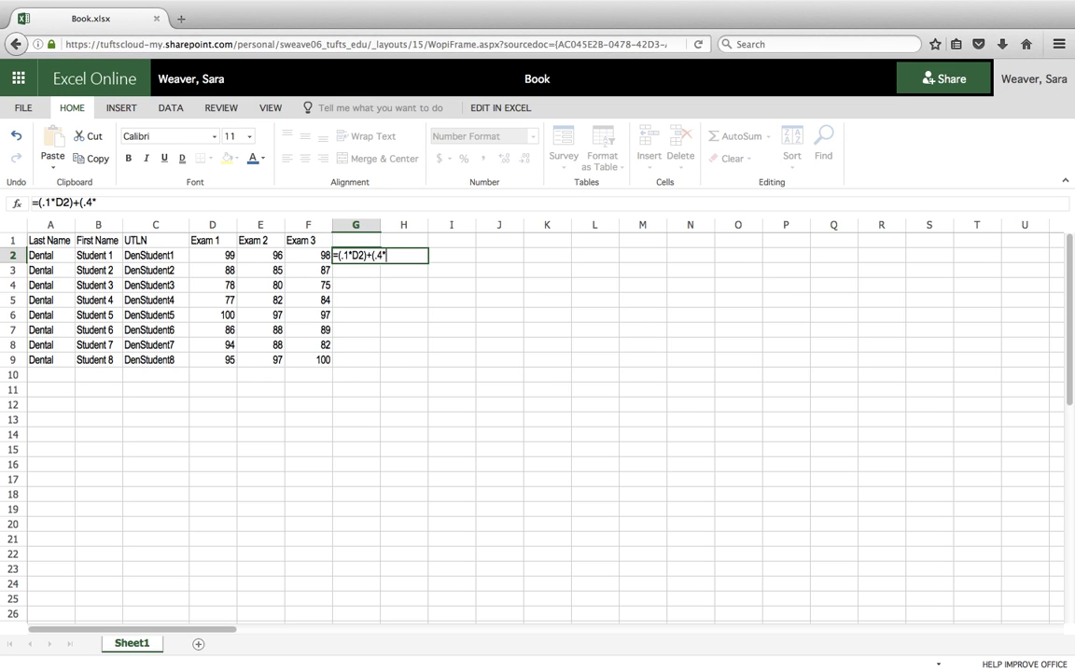
click(266, 259)
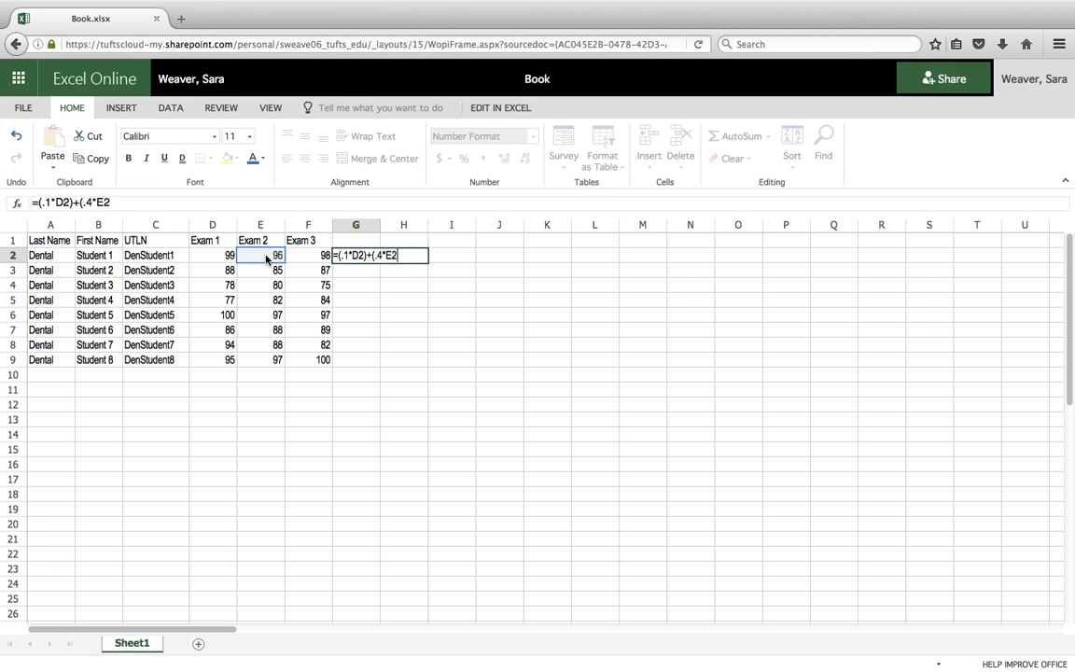
text())
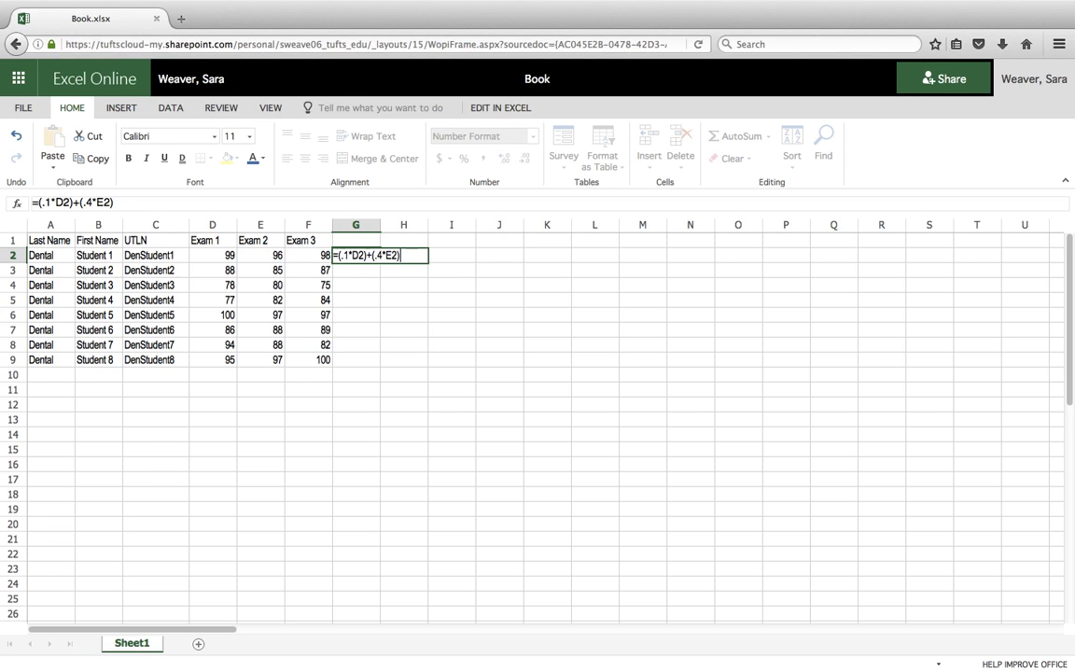
text(+()
text(.5)
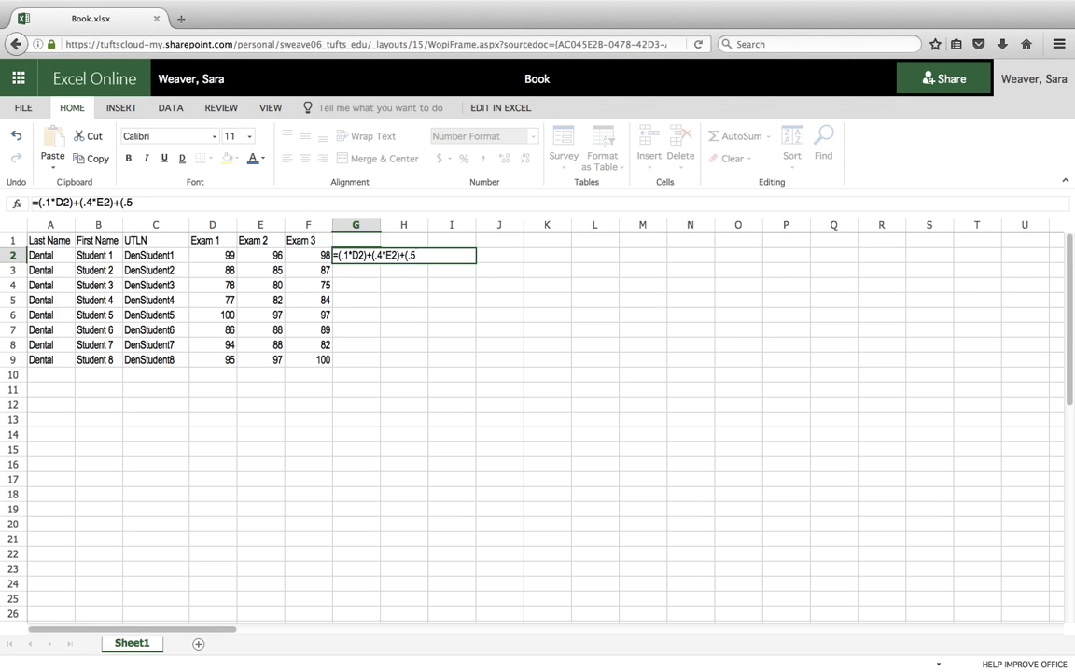
text(*)
click(324, 256)
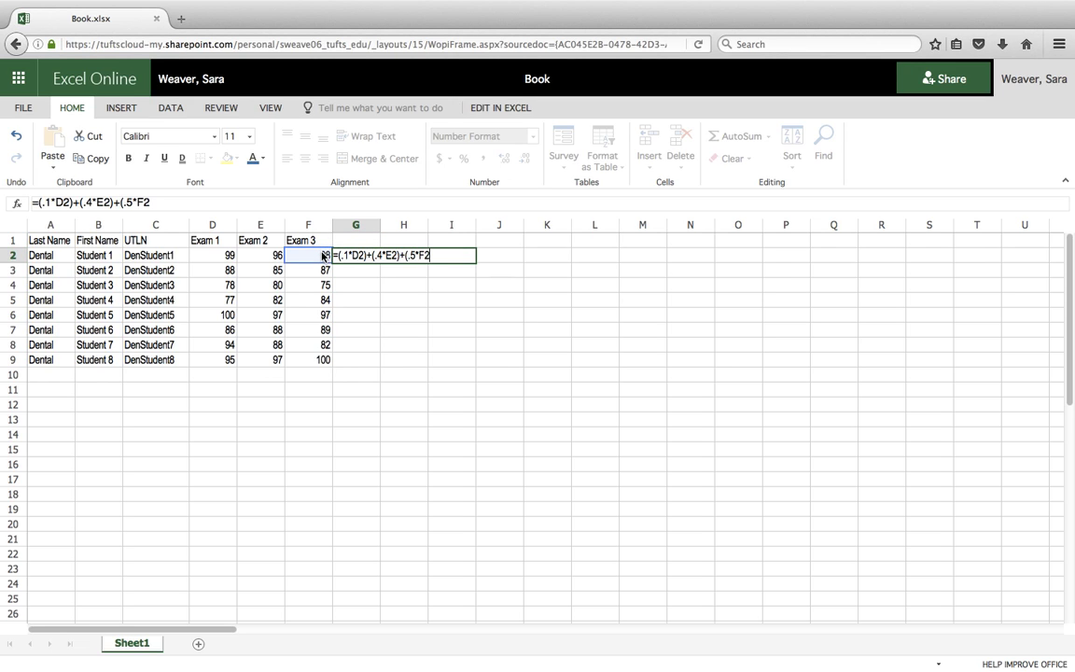
text())
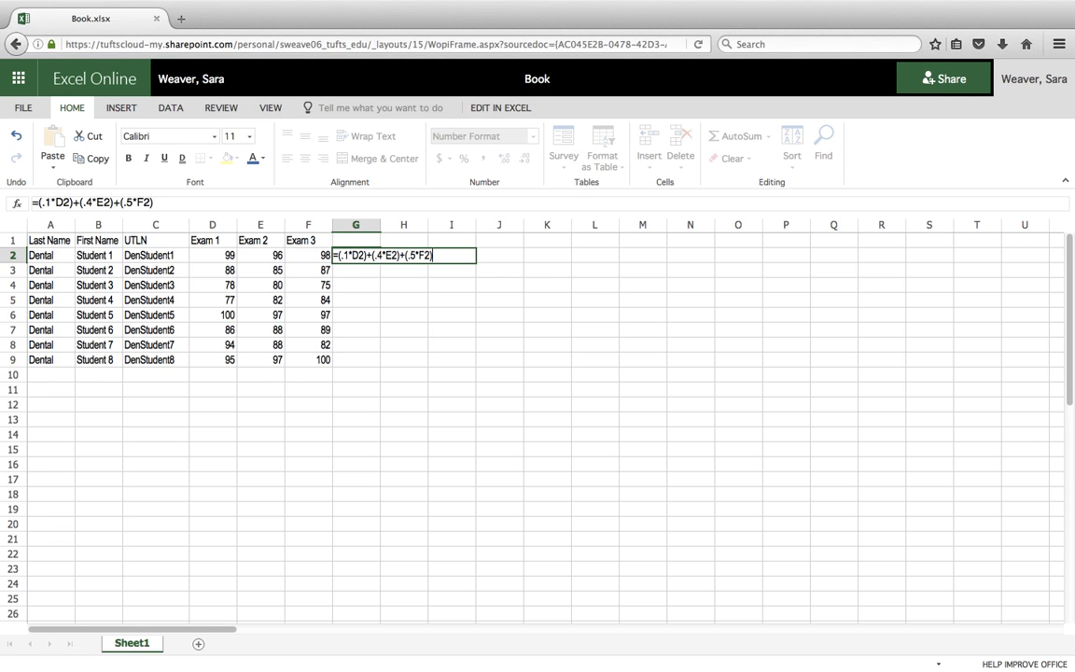
key(Return)
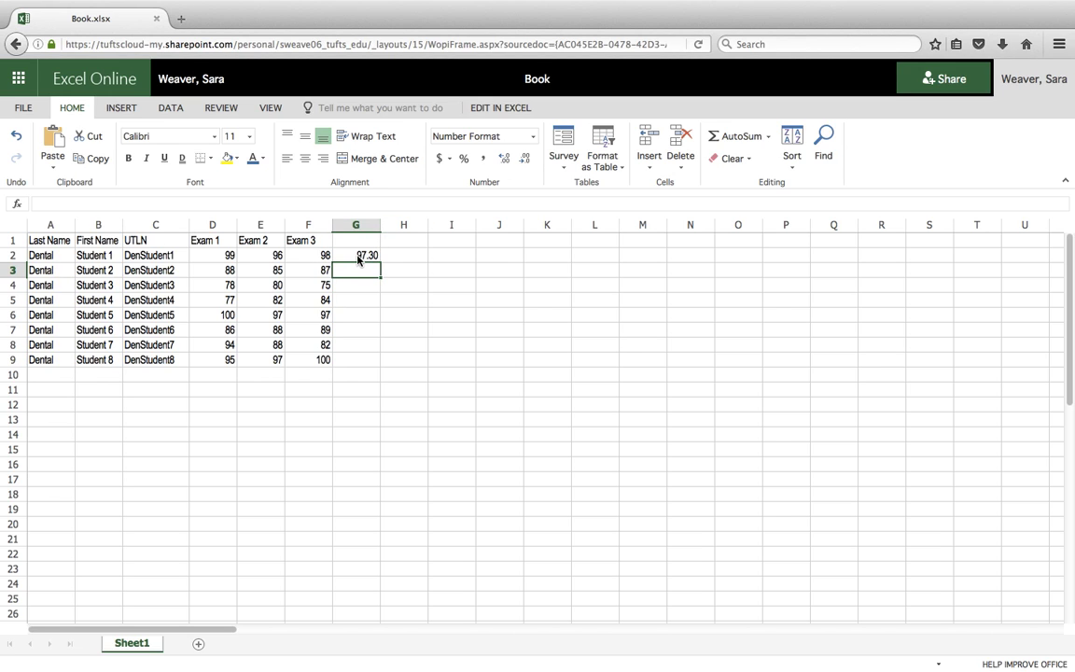
Fill the weighted grade formula from G2 down through G9 for the remaining students
click(357, 258)
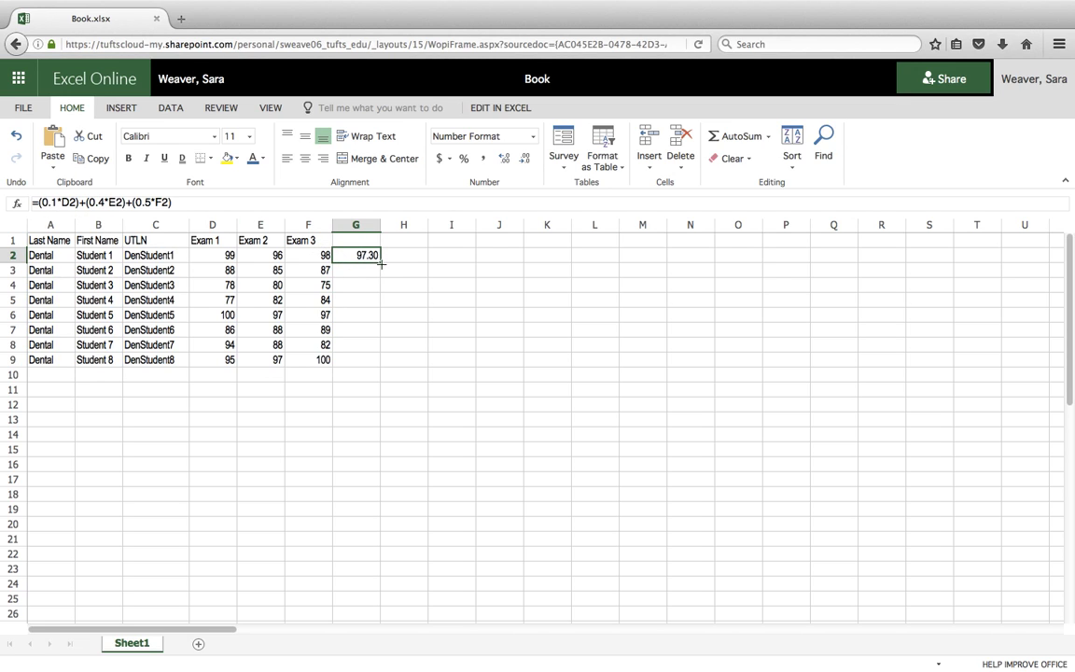
drag(379, 264, 377, 358)
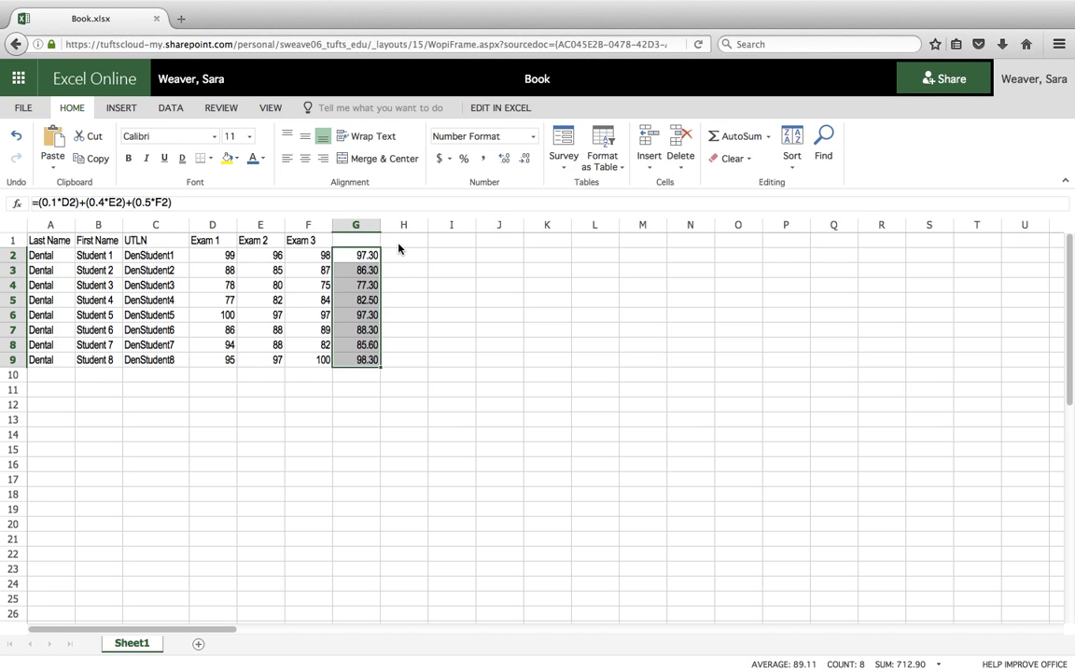
Enter the column heading Curve in cell H1
click(404, 245)
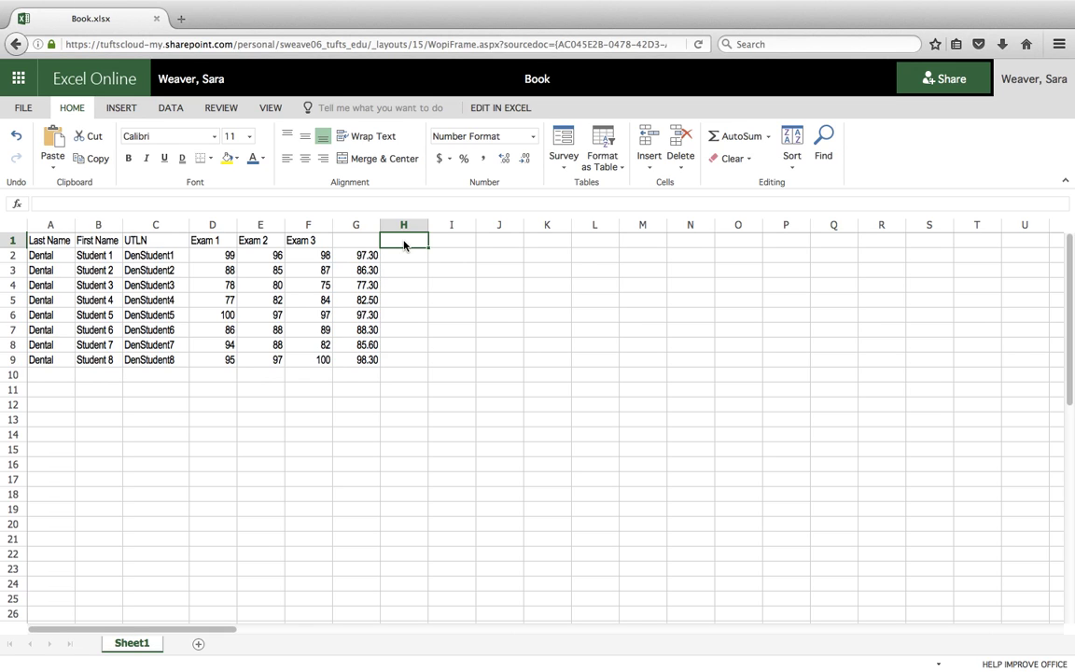
text(Curve)
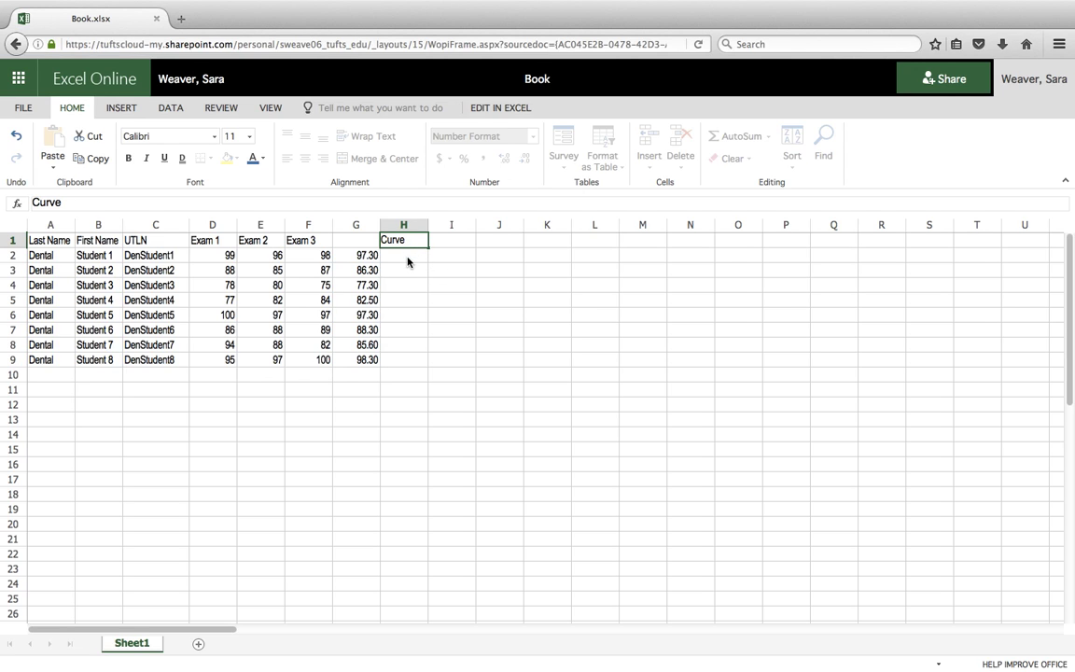
key(Return)
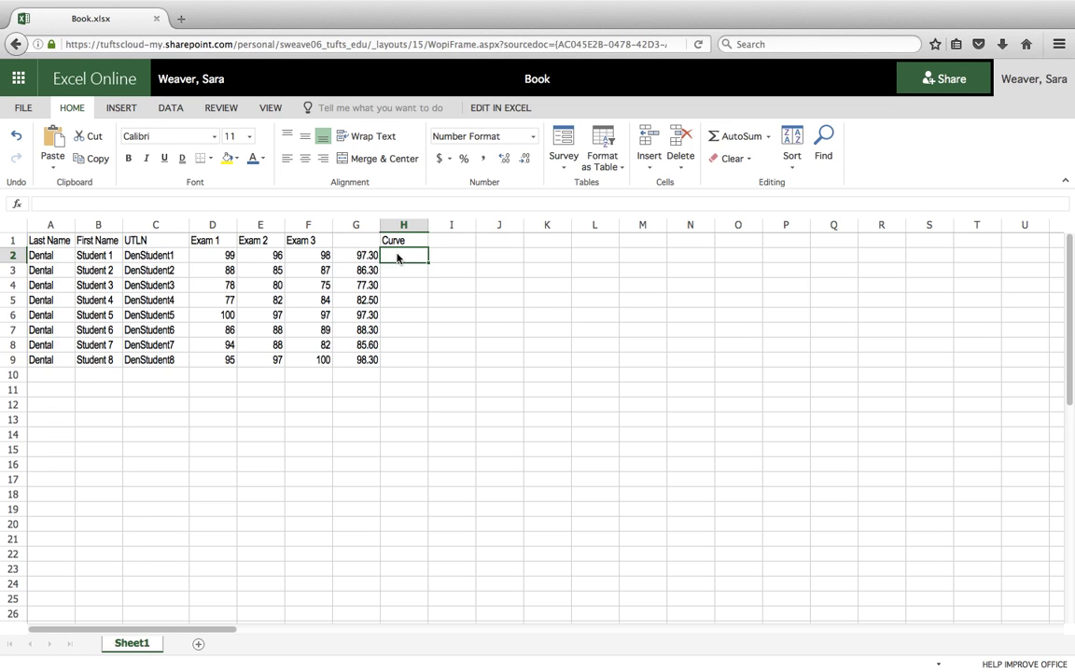
Enter the curve formula =G2+2 in cell H2 for Student 1 and fill it down through H9 for the remaining students
text(=)
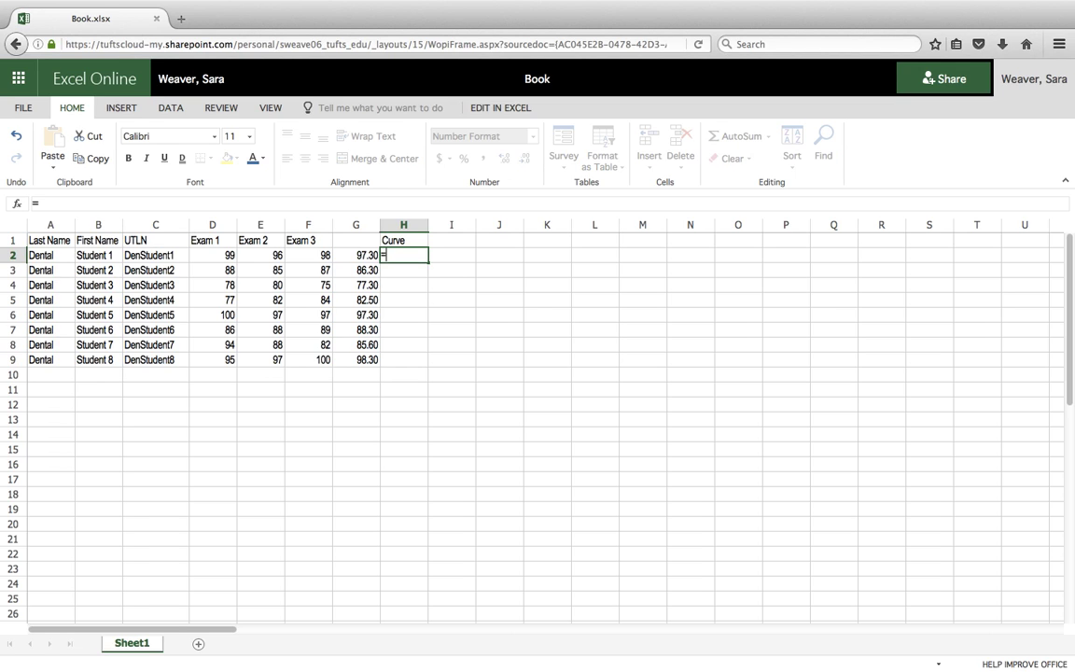
click(362, 260)
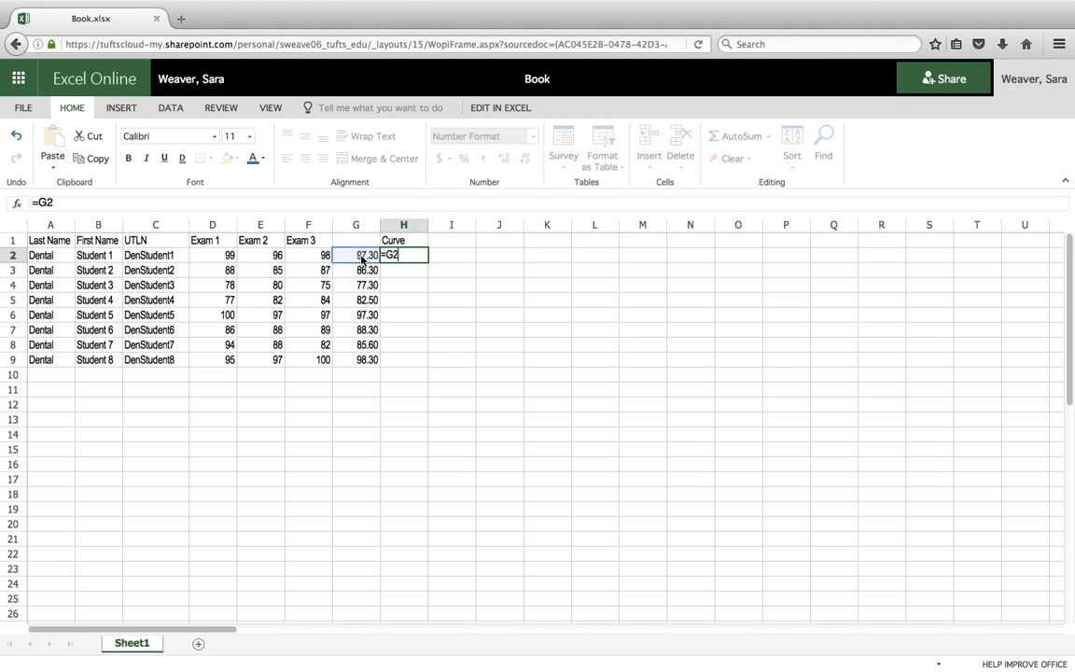
text(+2)
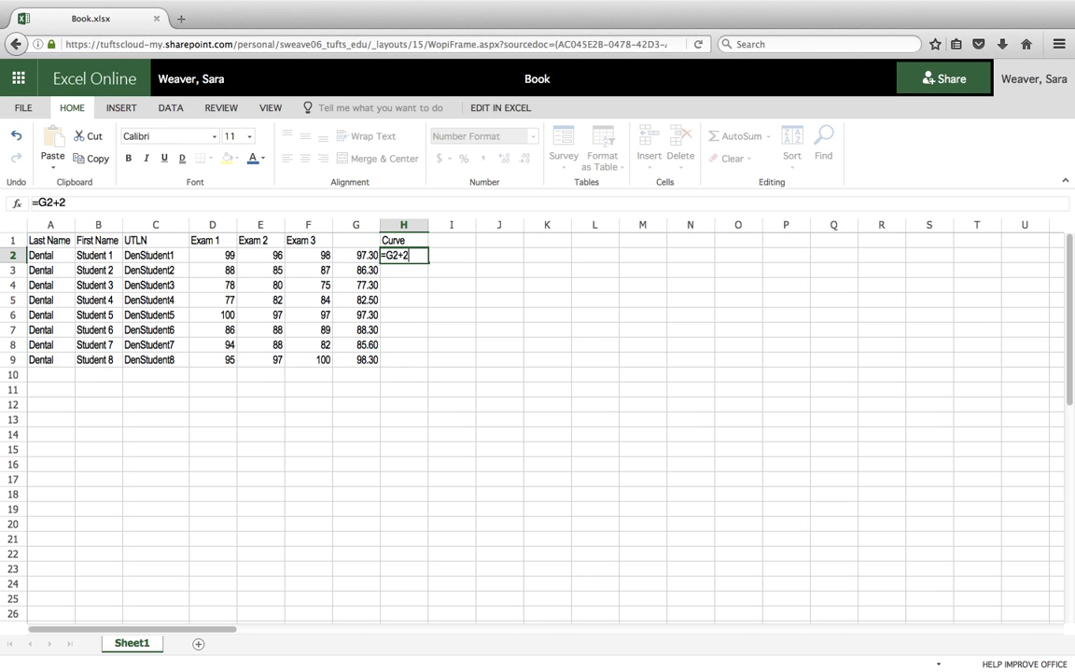
key(Return)
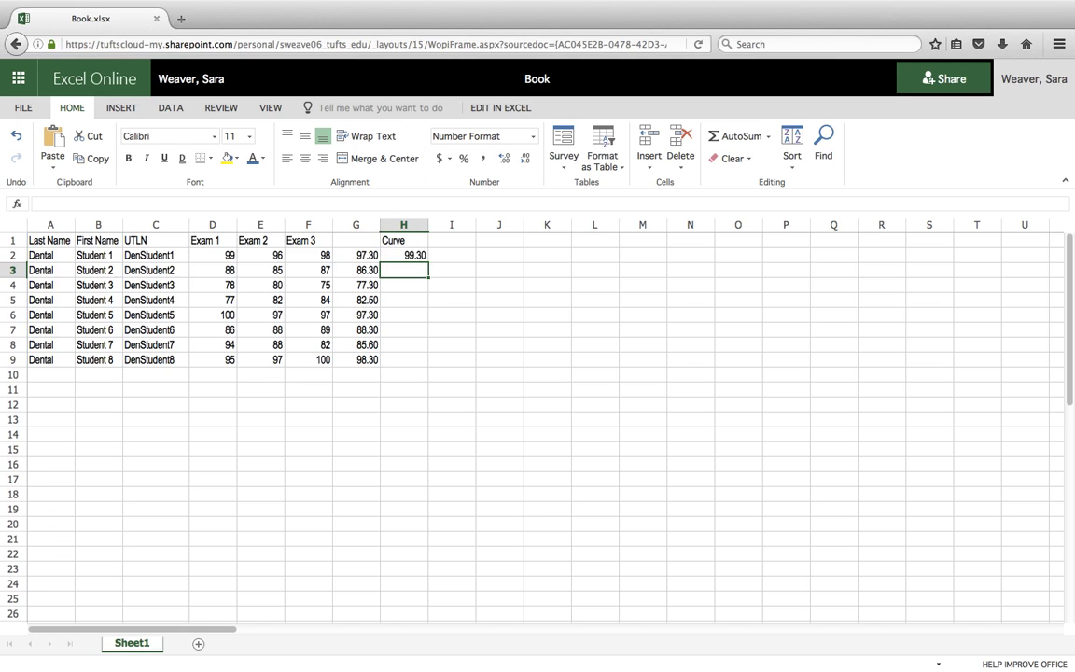
click(415, 256)
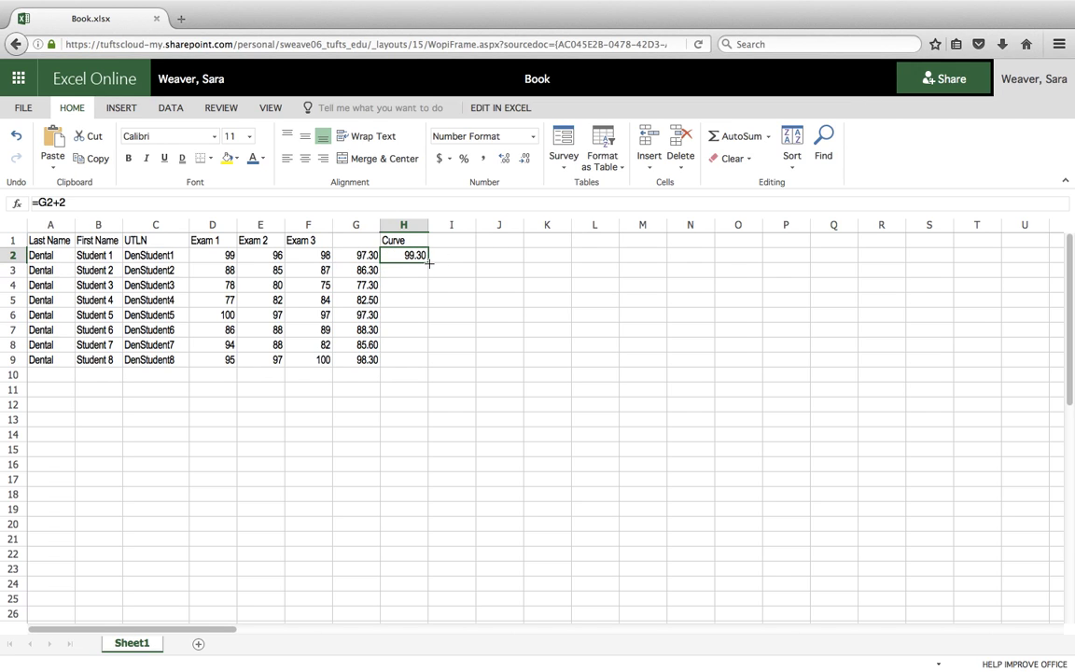
drag(429, 263, 421, 364)
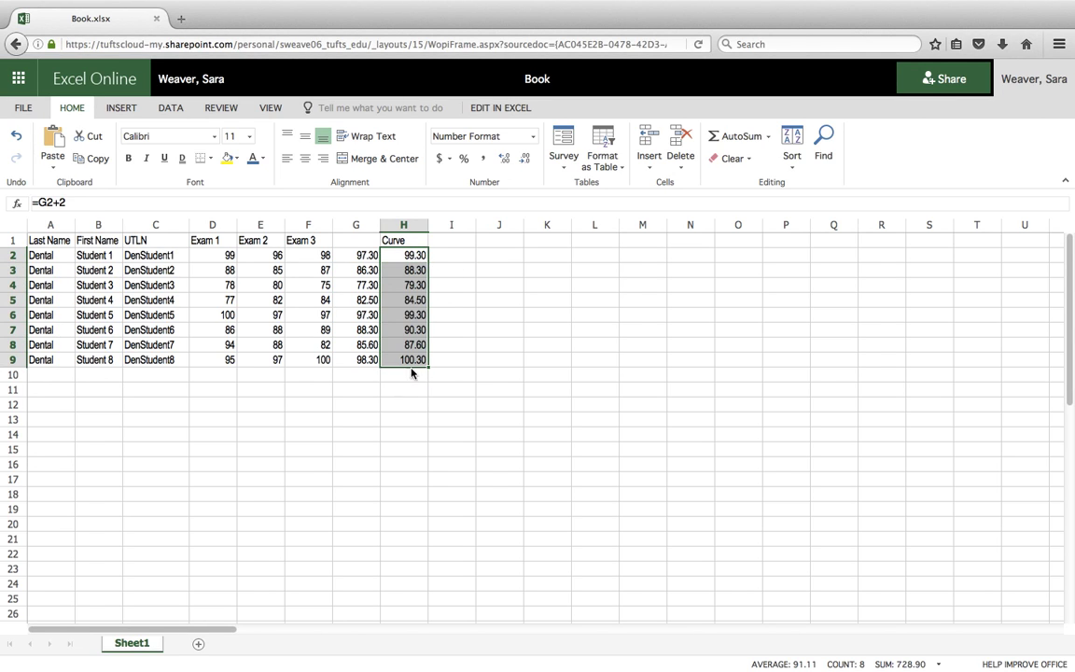